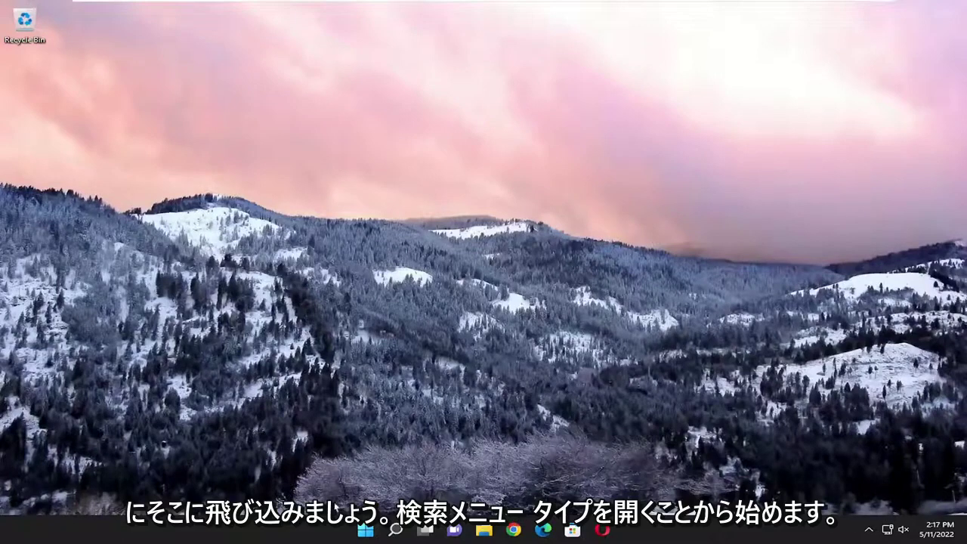
- Search Windows for 'settings' and launch the Settings app from the best match
left_click(395, 530)
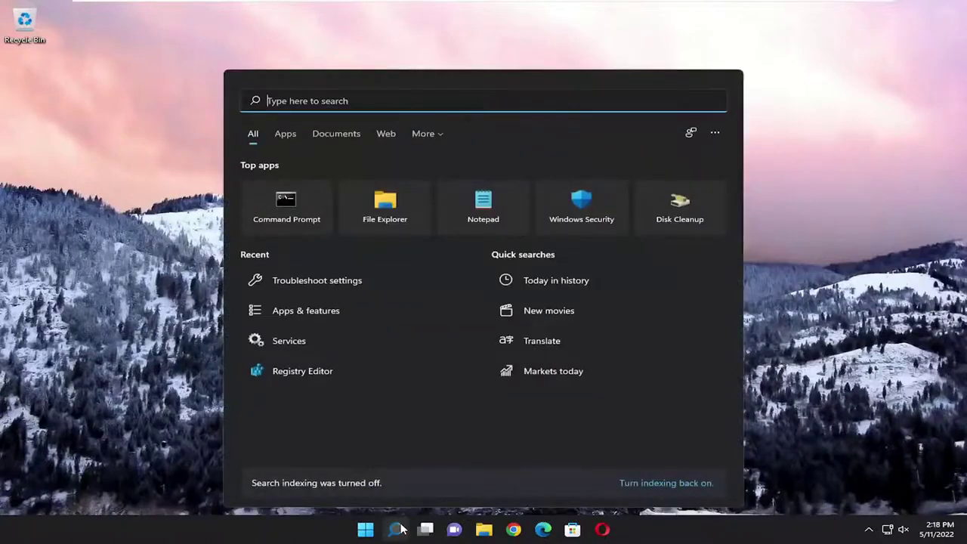
type("settings")
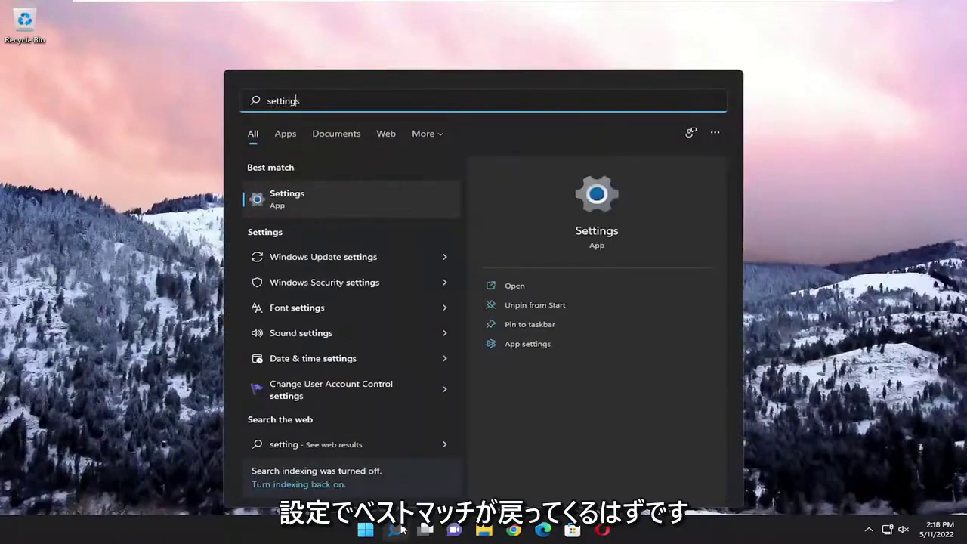
left_click(296, 196)
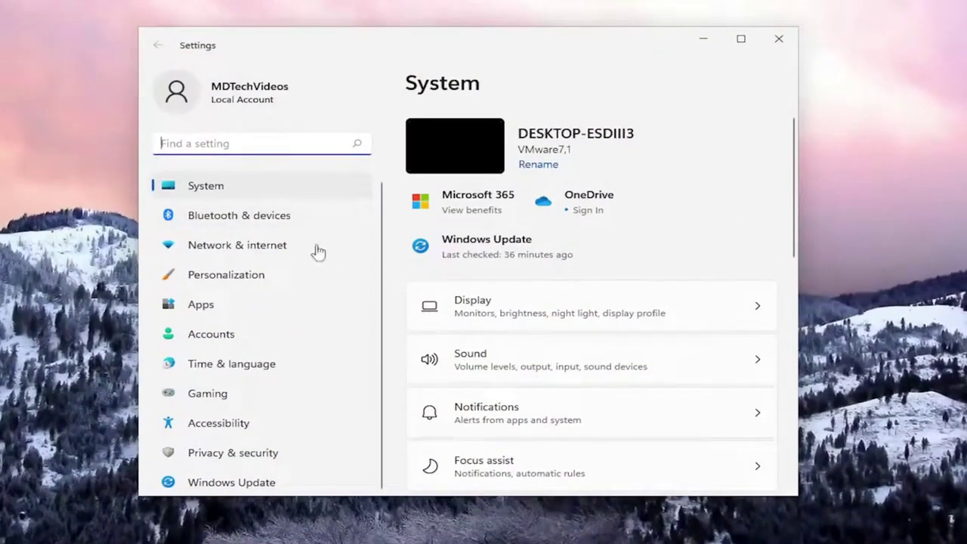
- Review the Ethernet connection's profile options under Network & internet, then return to the Network & internet overview
left_click(227, 247)
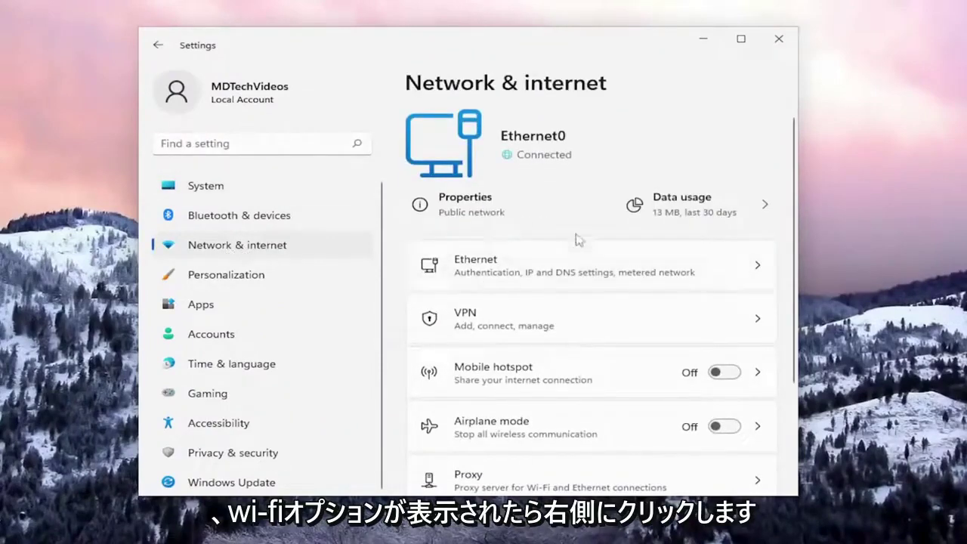
left_click(531, 278)
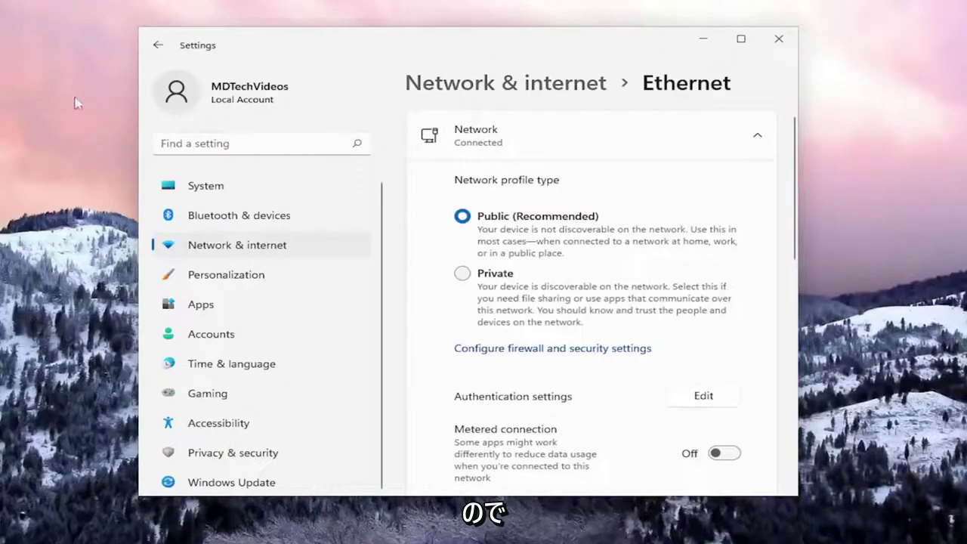
left_click(158, 44)
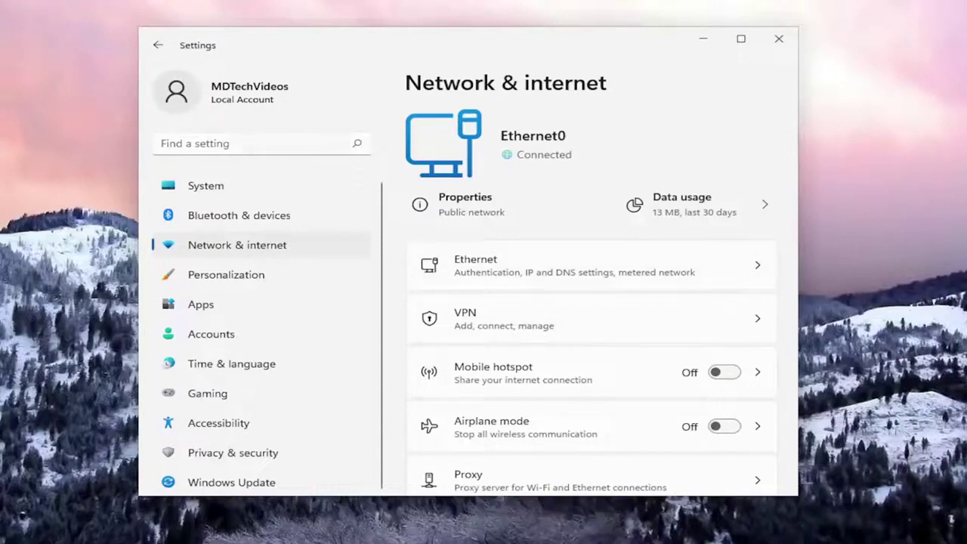
- Search settings for 'troubleshoot' and scroll Other troubleshooters down to Network Adapter
left_click(227, 143)
type("tr")
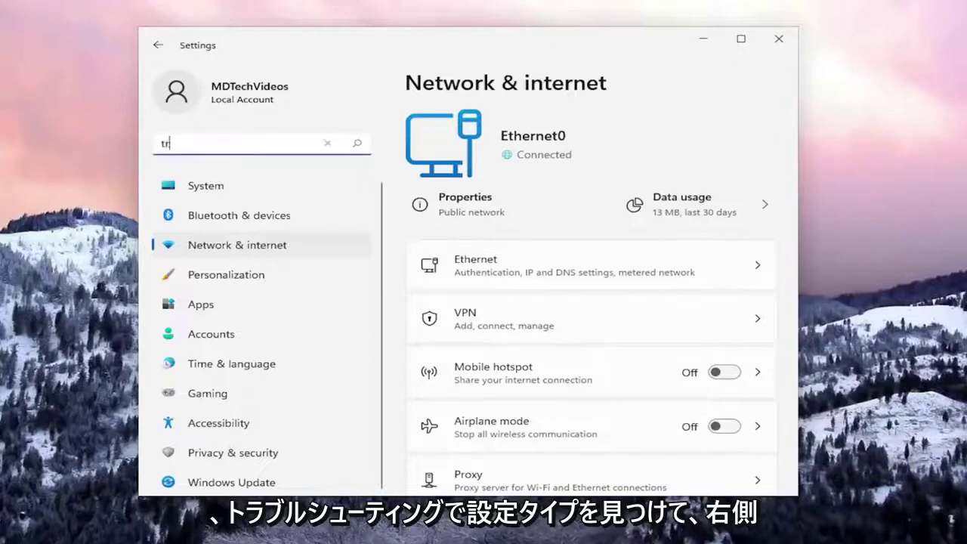
type("oubleshoot")
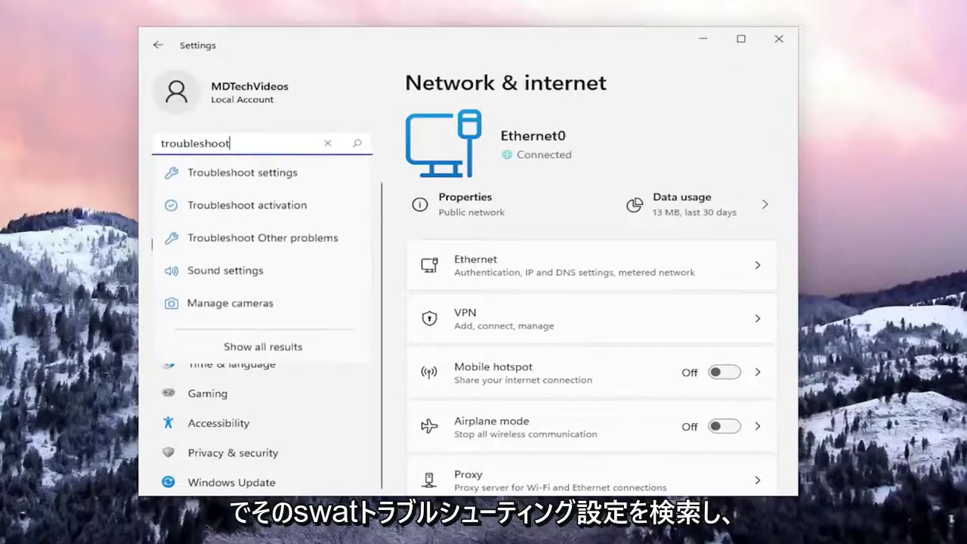
key("Return")
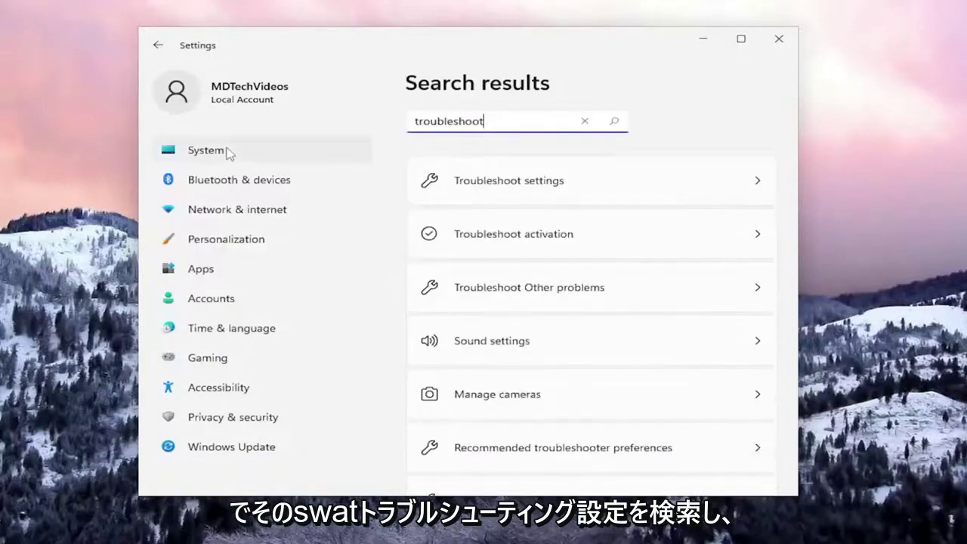
left_click(533, 185)
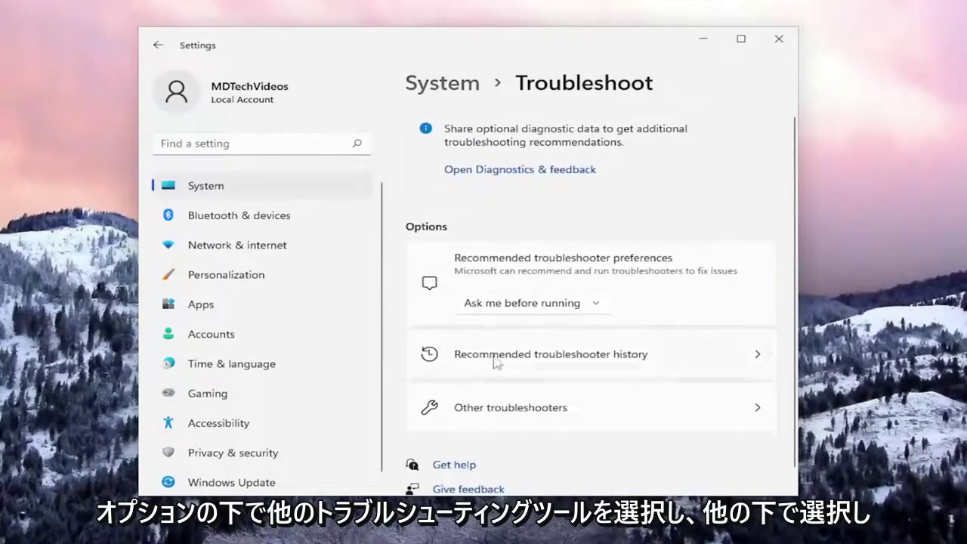
left_click(492, 408)
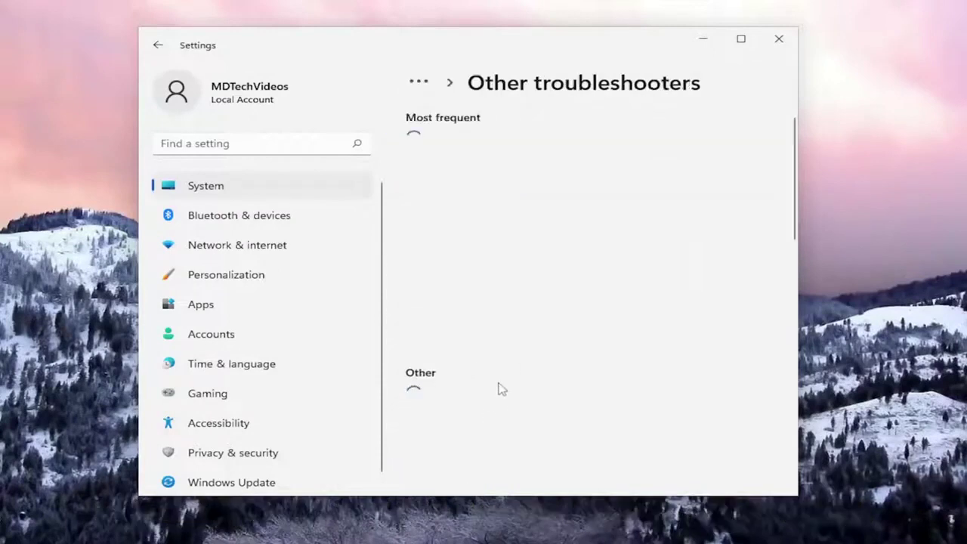
scroll(521, 325, "down", 3)
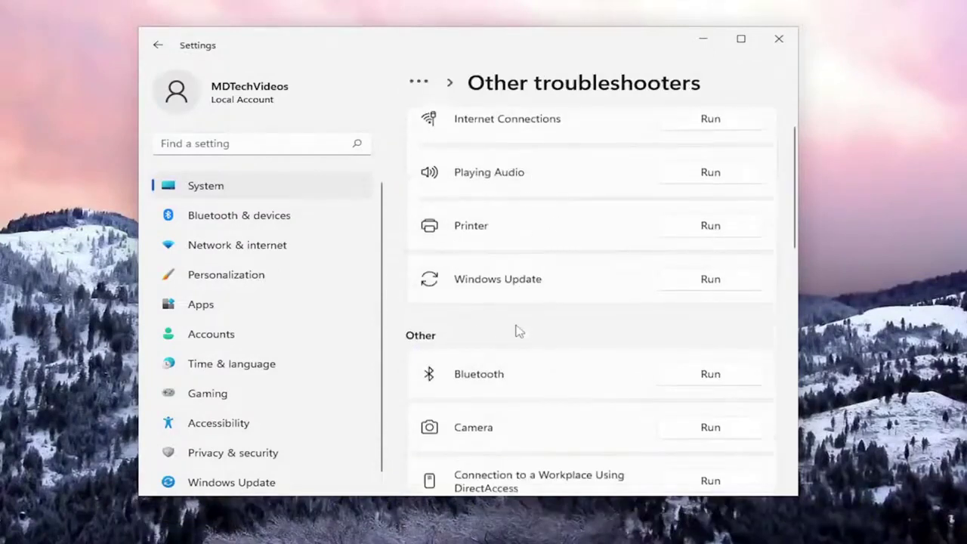
scroll(472, 330, "down", 5)
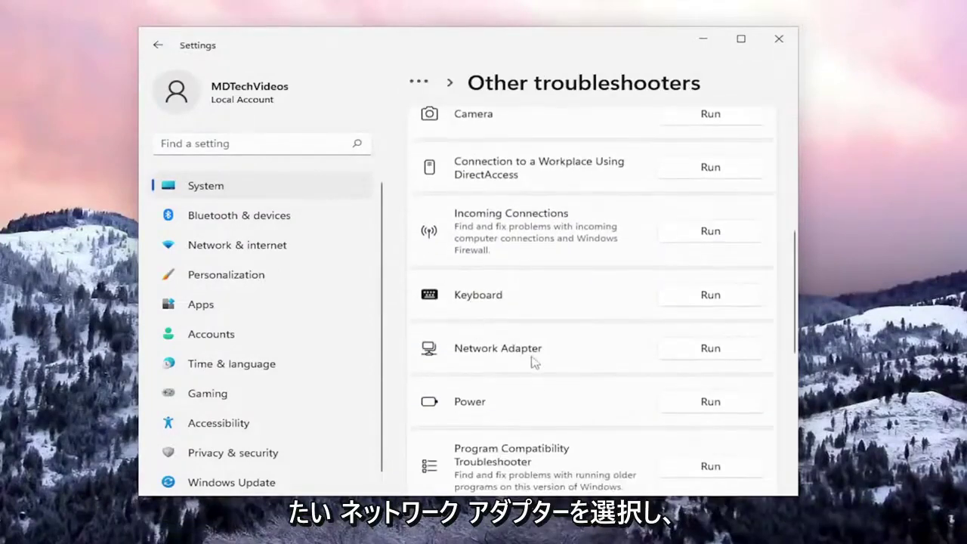
- Run the Network Adapter troubleshooter for All network adapters, testing the specific website google.com
left_click(710, 352)
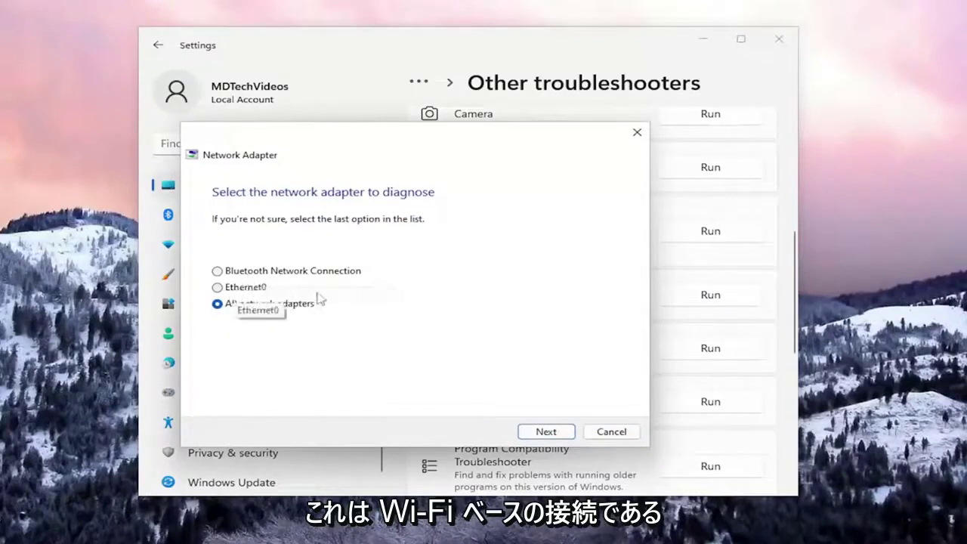
left_click(545, 432)
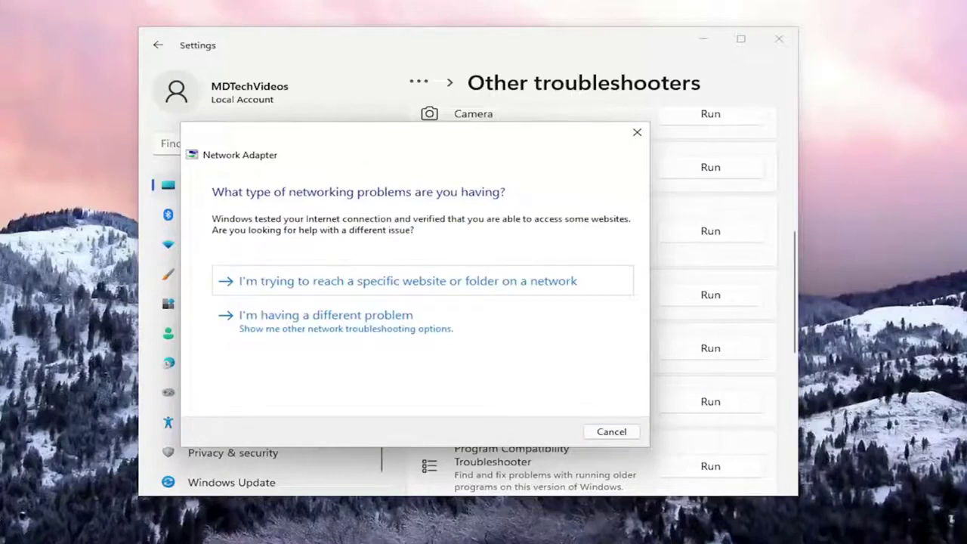
left_click(488, 286)
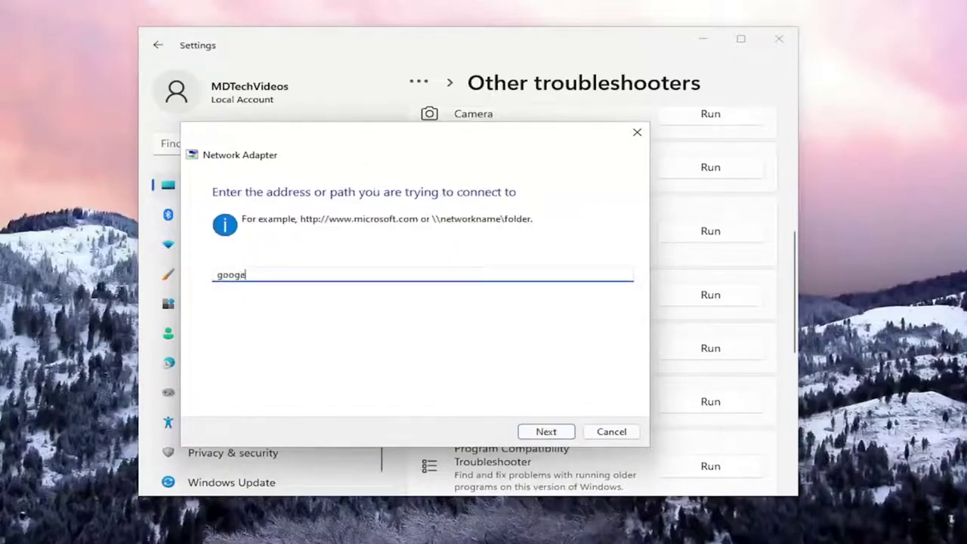
type("google.com")
key("Return")
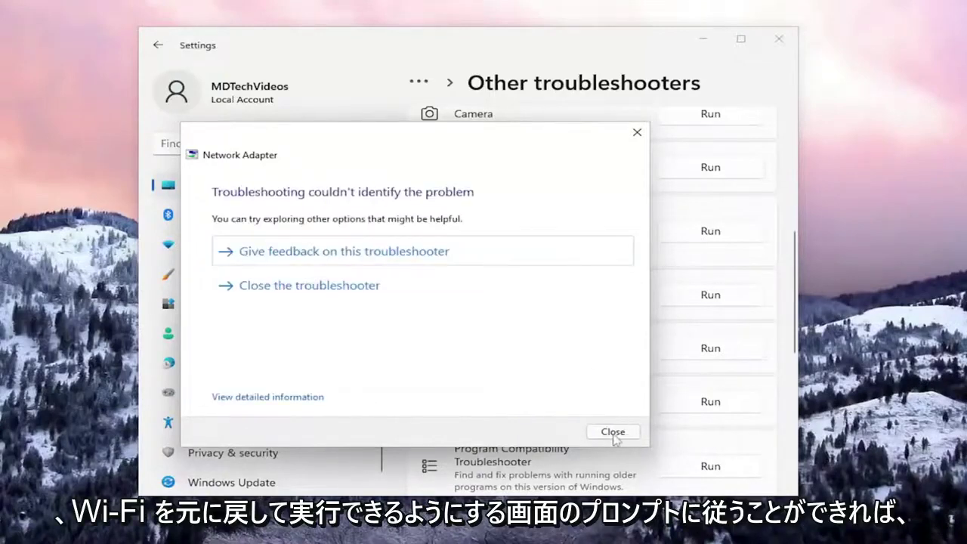
- Close the troubleshooter and go back to Network & internet, scrolling down to Advanced network settings
left_click(624, 436)
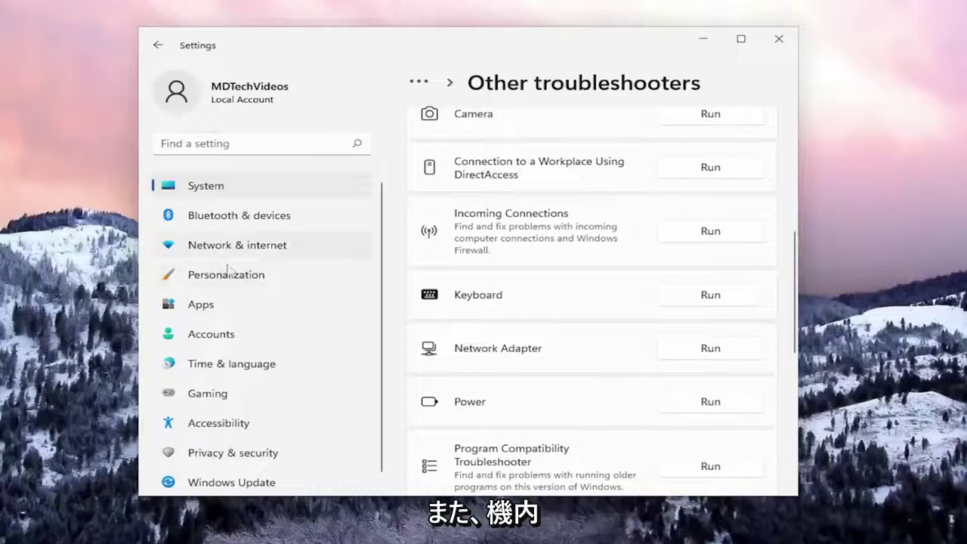
scroll(509, 278, "up", 2)
scroll(509, 278, "up", 2)
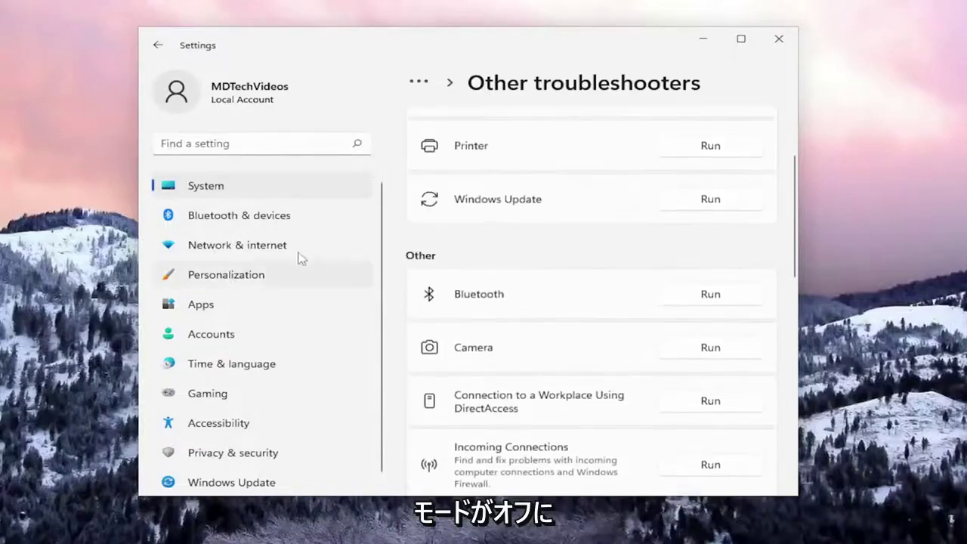
left_click(199, 245)
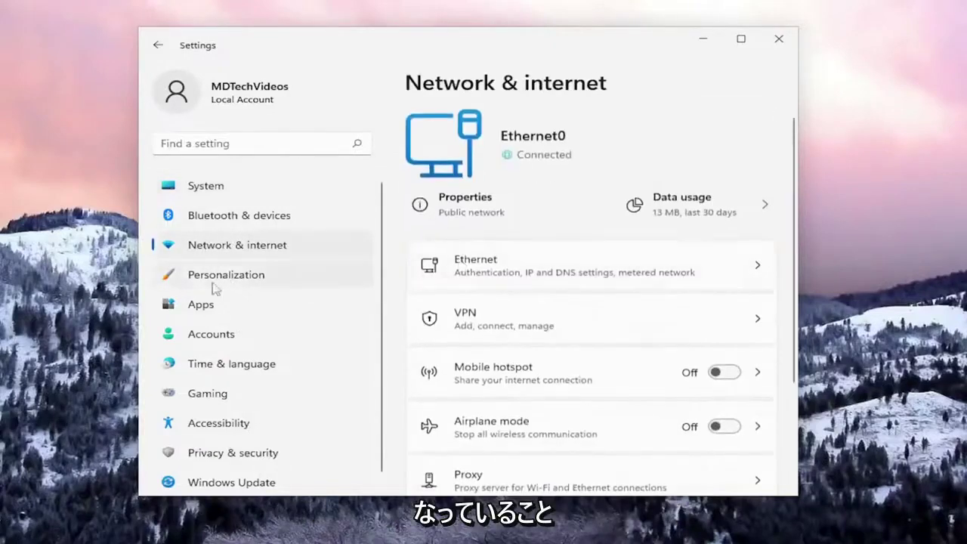
scroll(479, 388, "down", 1)
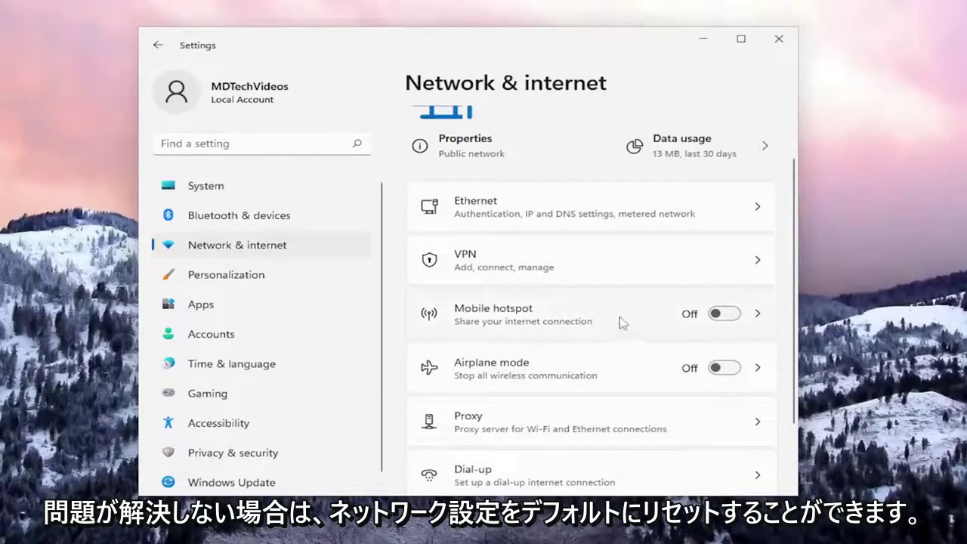
scroll(612, 332, "down", 2)
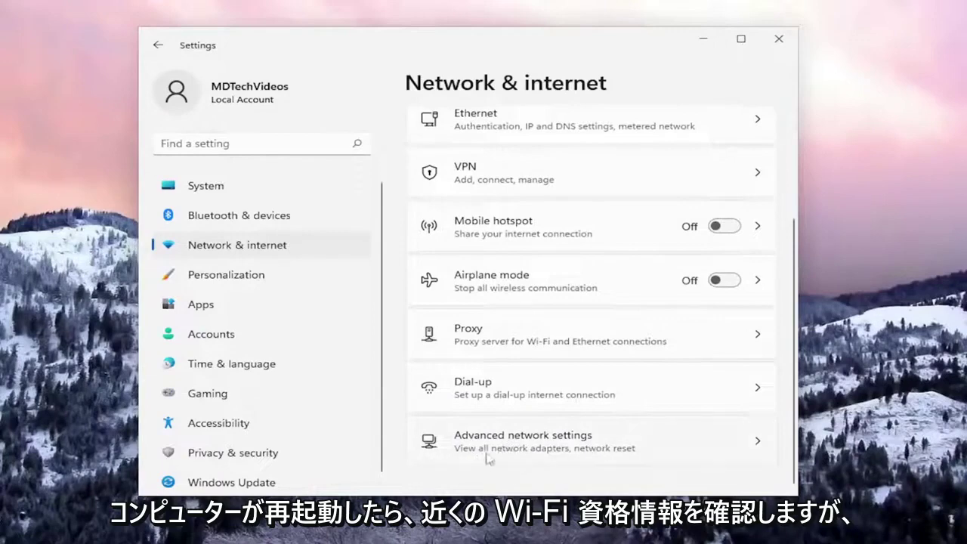
- Go to Advanced network settings > Network reset, choose Reset now and confirm with Yes
left_click(596, 450)
scroll(516, 302, "down", 1)
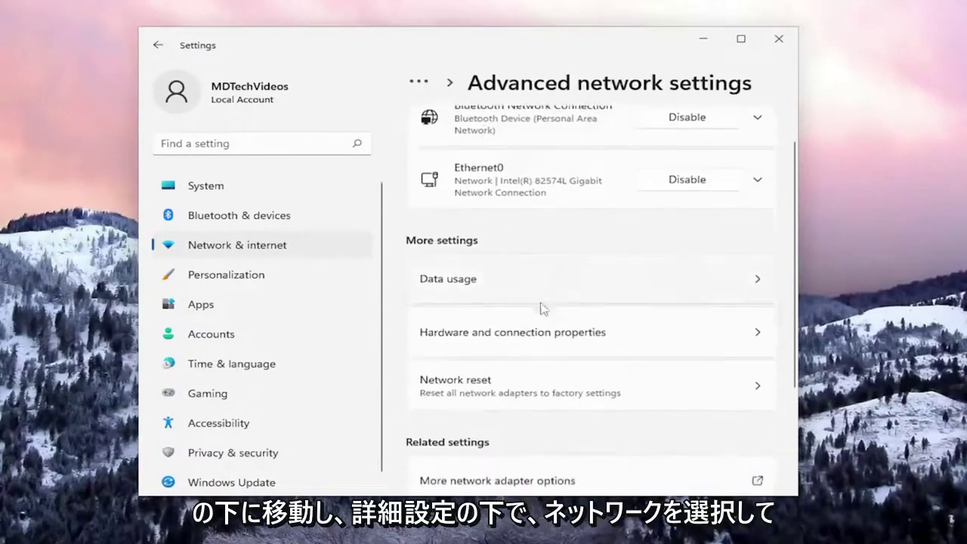
scroll(516, 302, "down", 1)
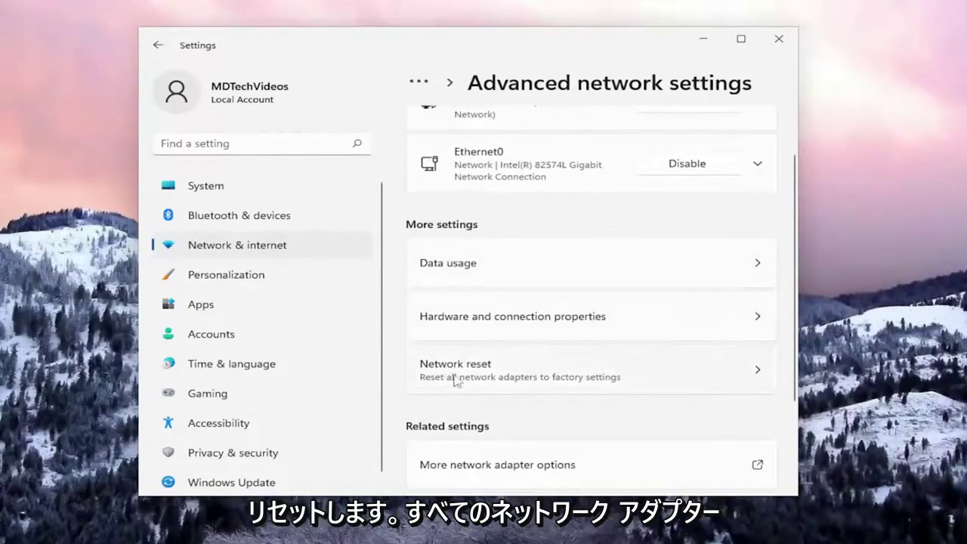
left_click(539, 385)
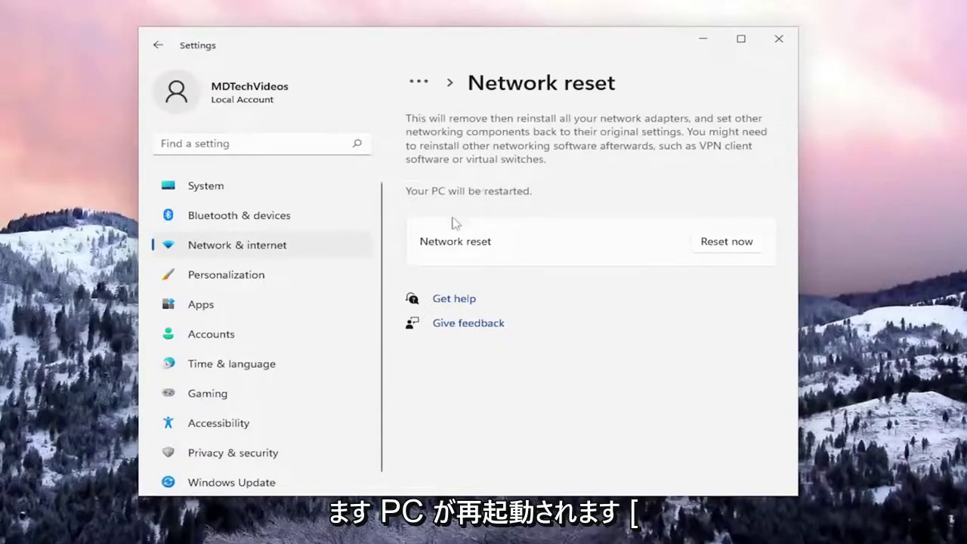
left_click(726, 242)
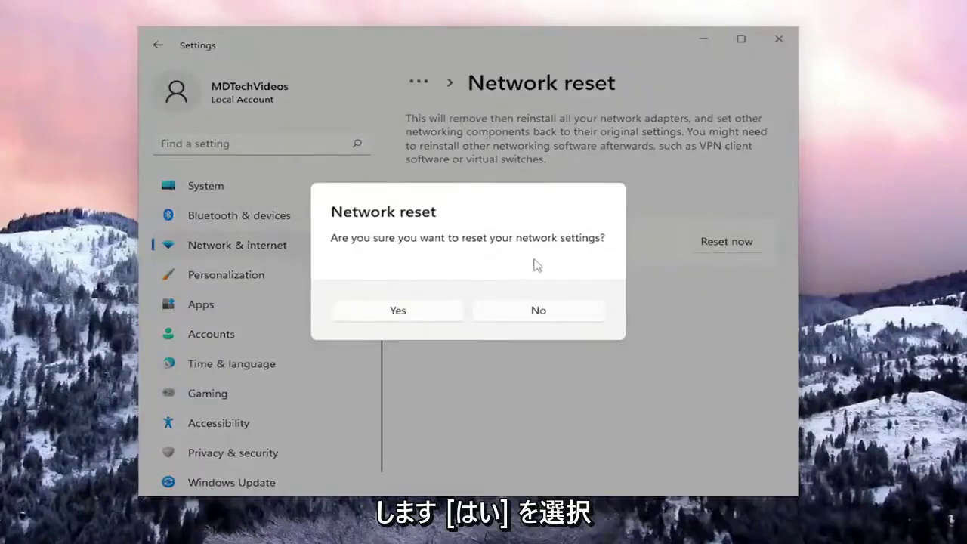
left_click(401, 310)
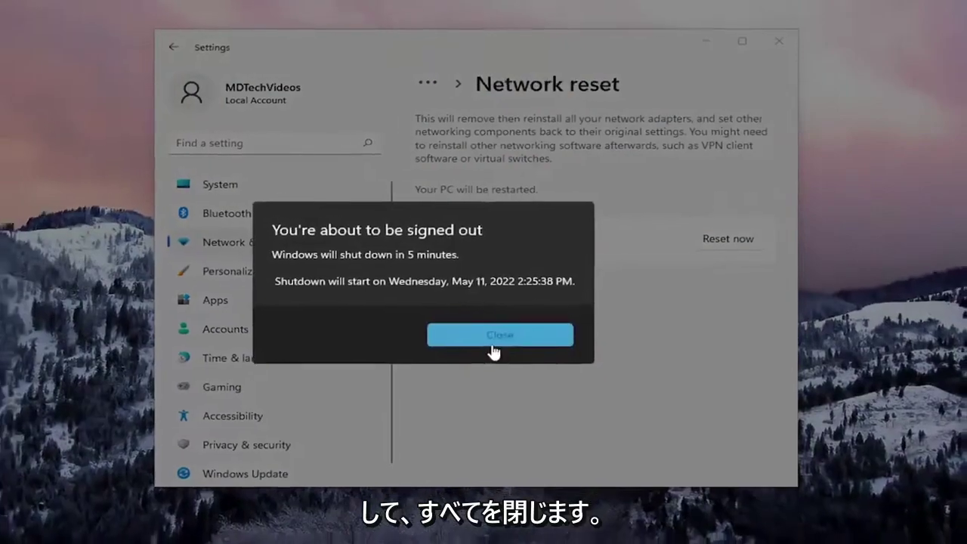
- Dismiss the sign-out notice, close Settings and open the Start button's quick link menu
left_click(520, 343)
left_click(778, 51)
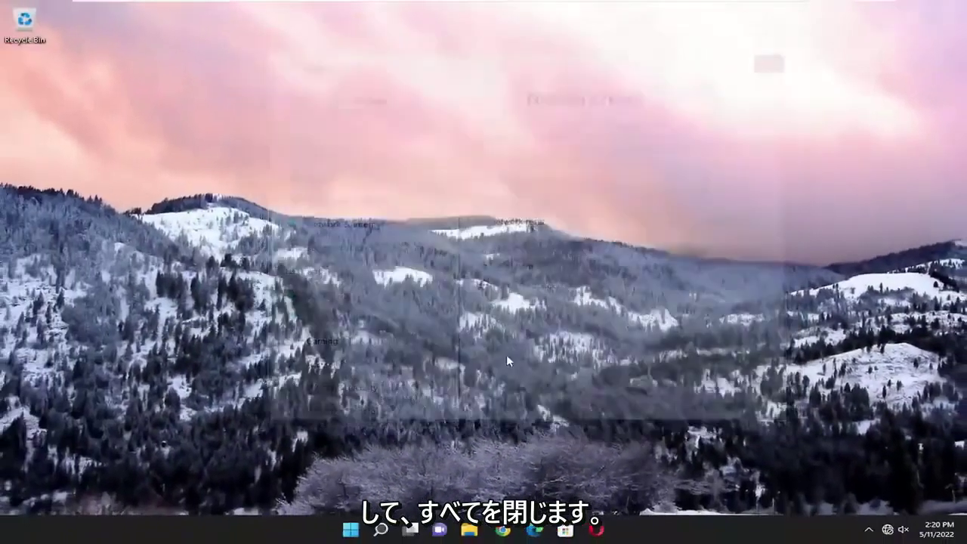
right_click(365, 531)
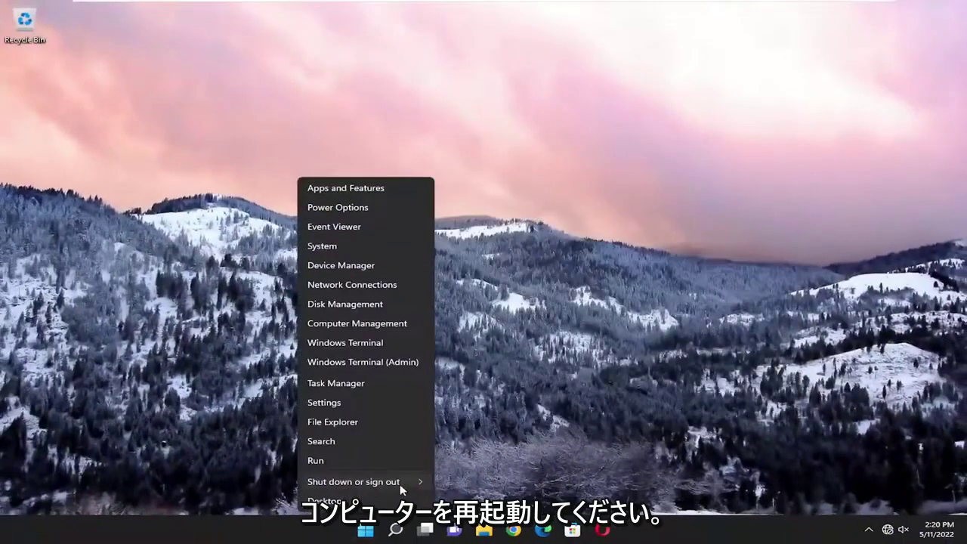